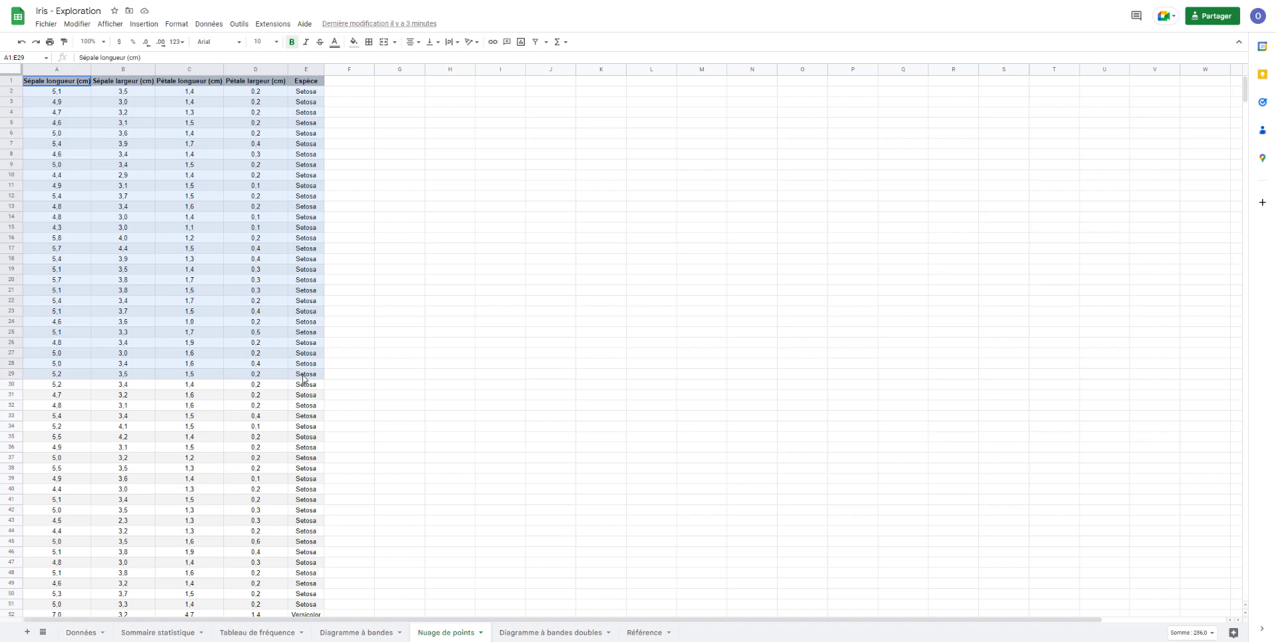
drag(303, 378, 303, 377)
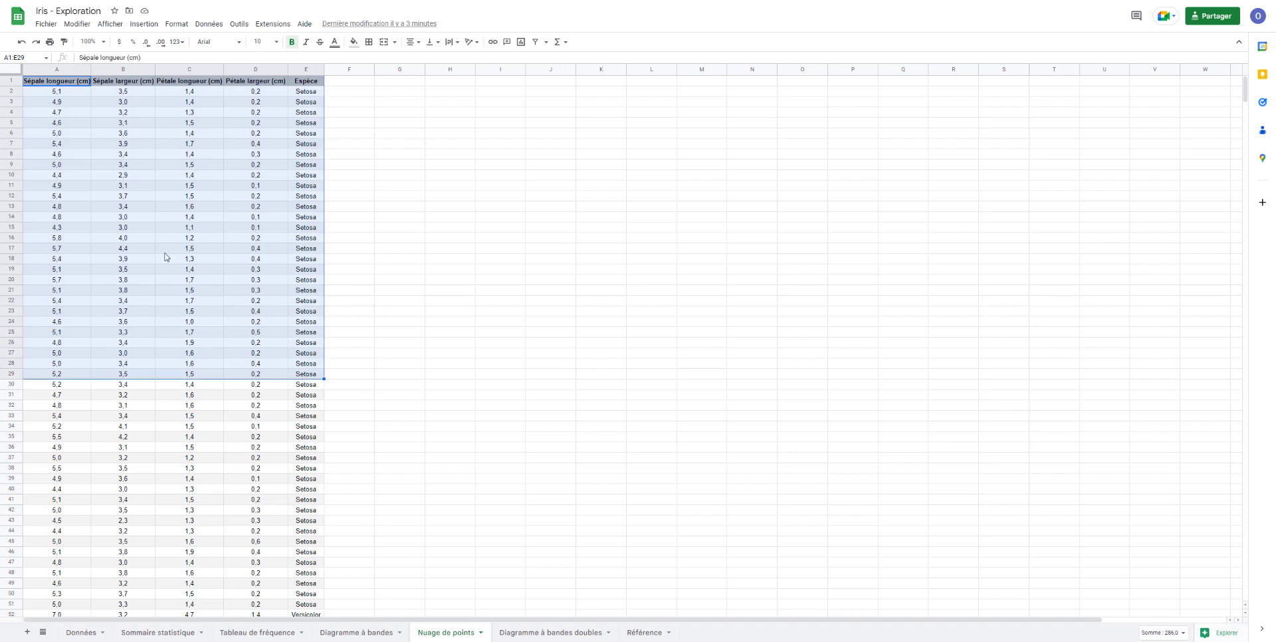
click(375, 229)
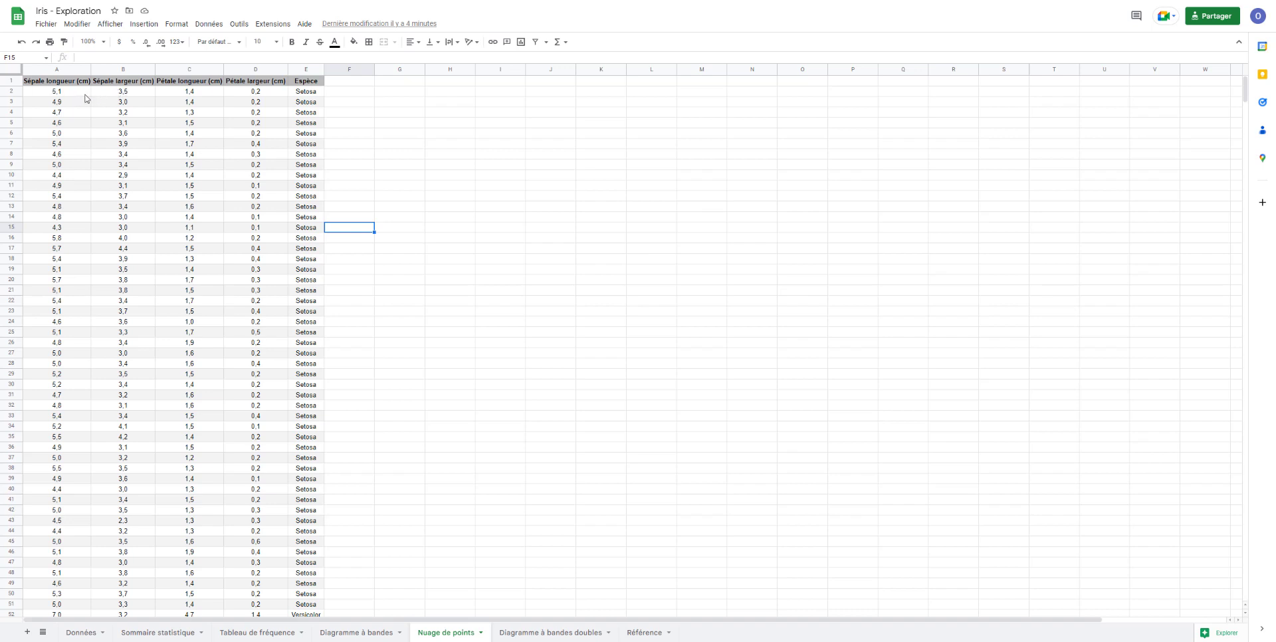
click(57, 70)
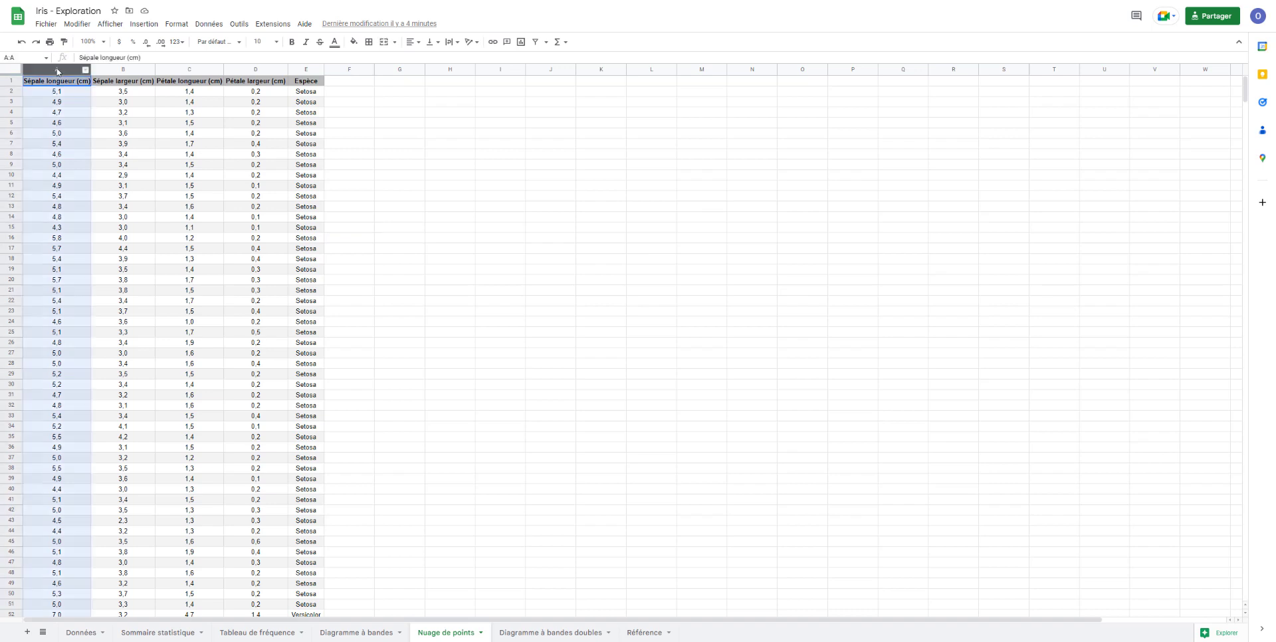
click(124, 103)
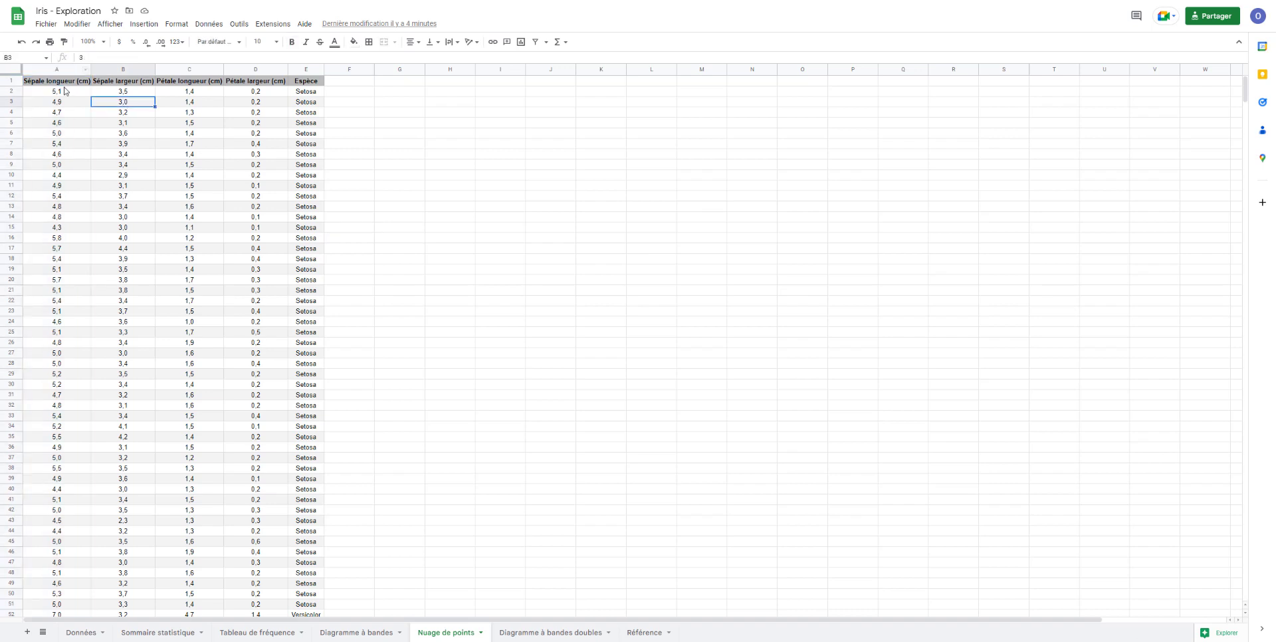
drag(64, 82, 133, 73)
click(103, 120)
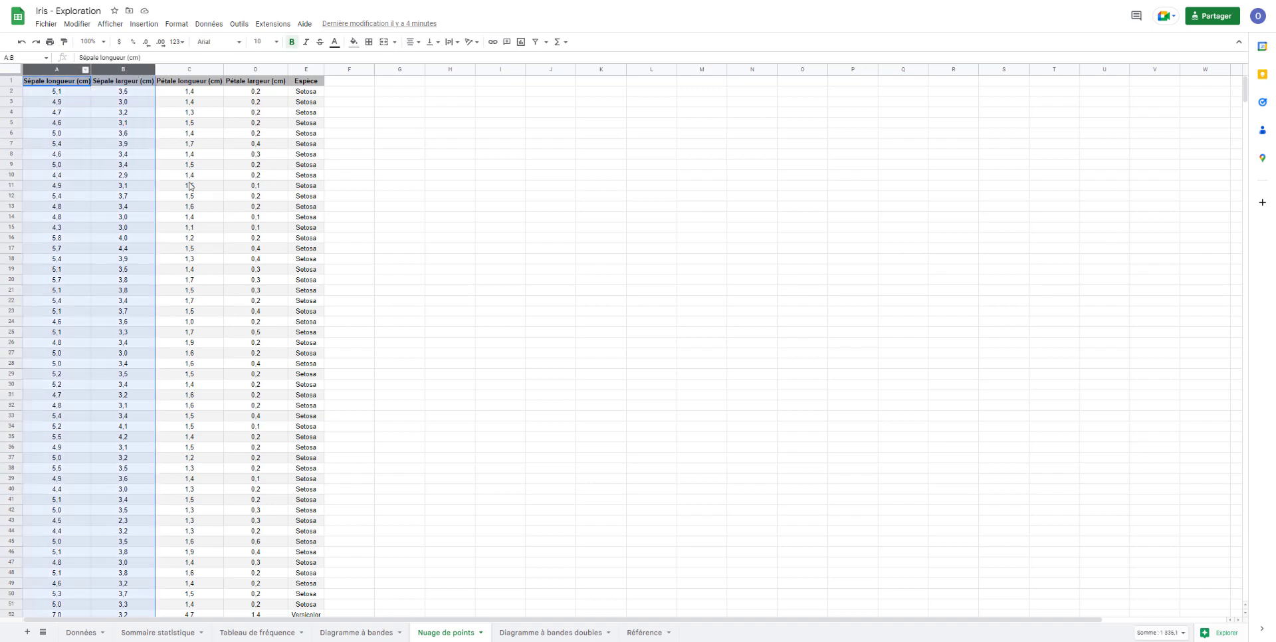
click(177, 154)
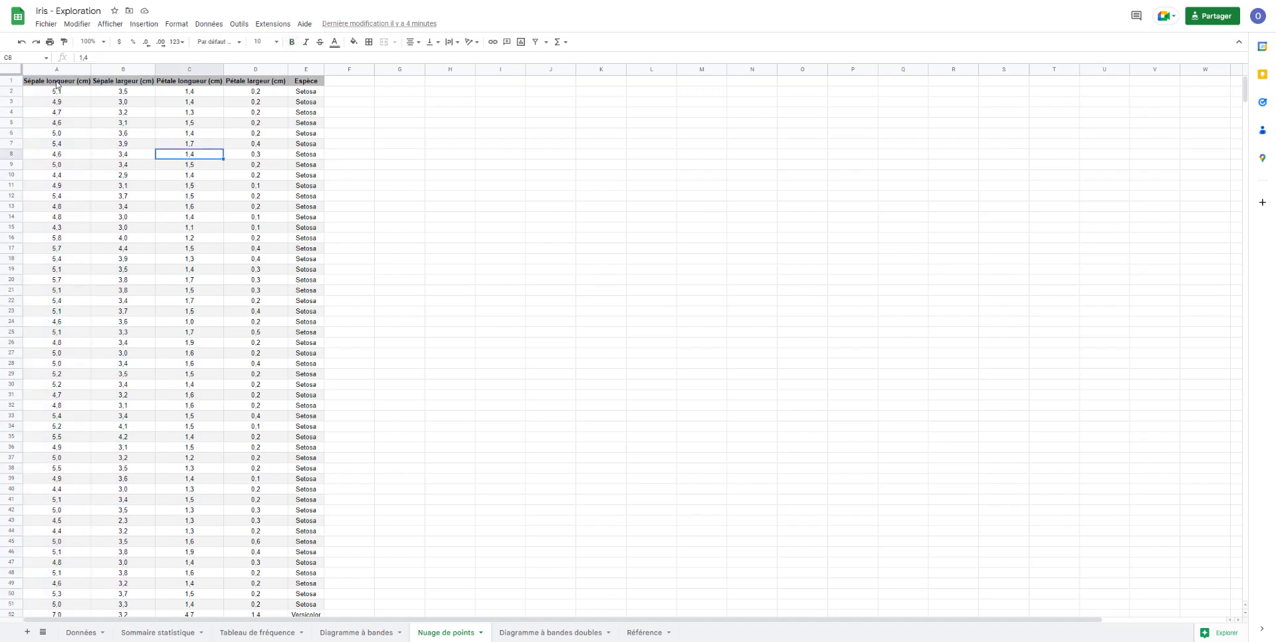
drag(66, 81, 115, 83)
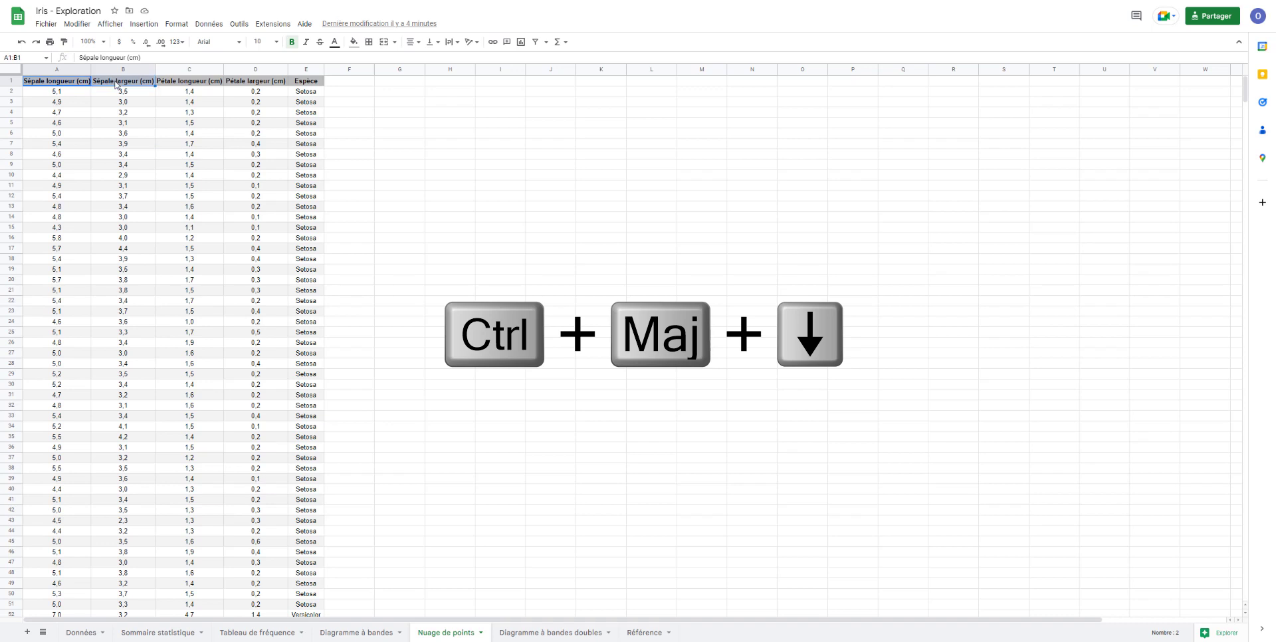
key(ctrl+shift+Down)
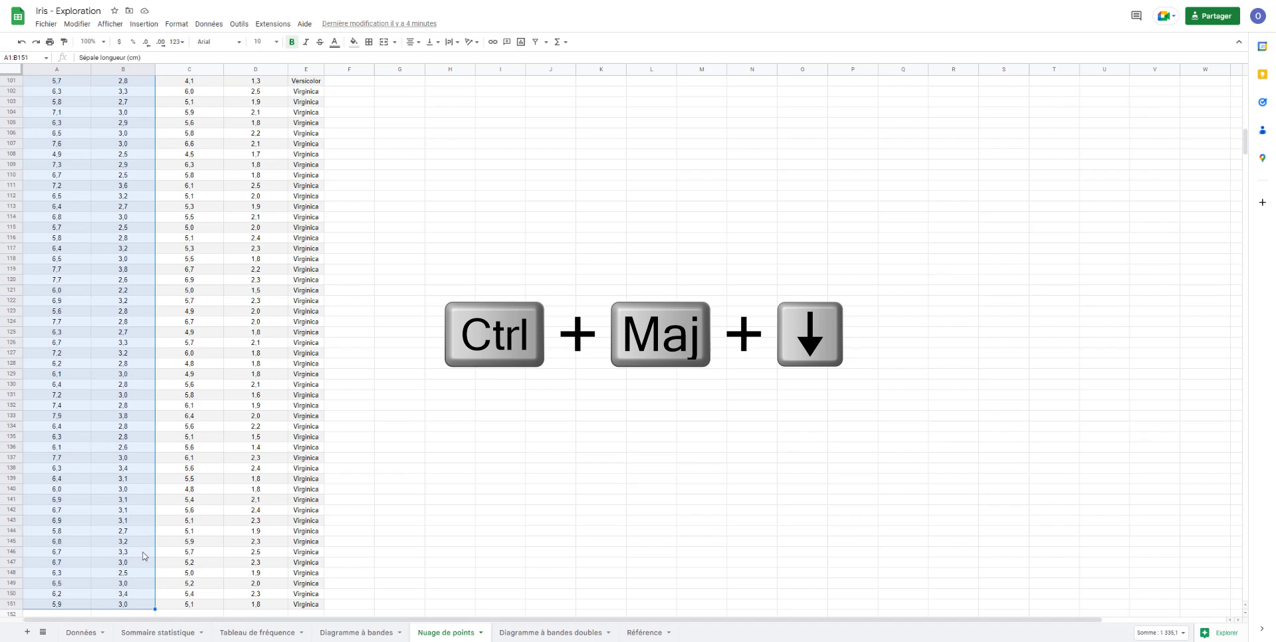
click(136, 26)
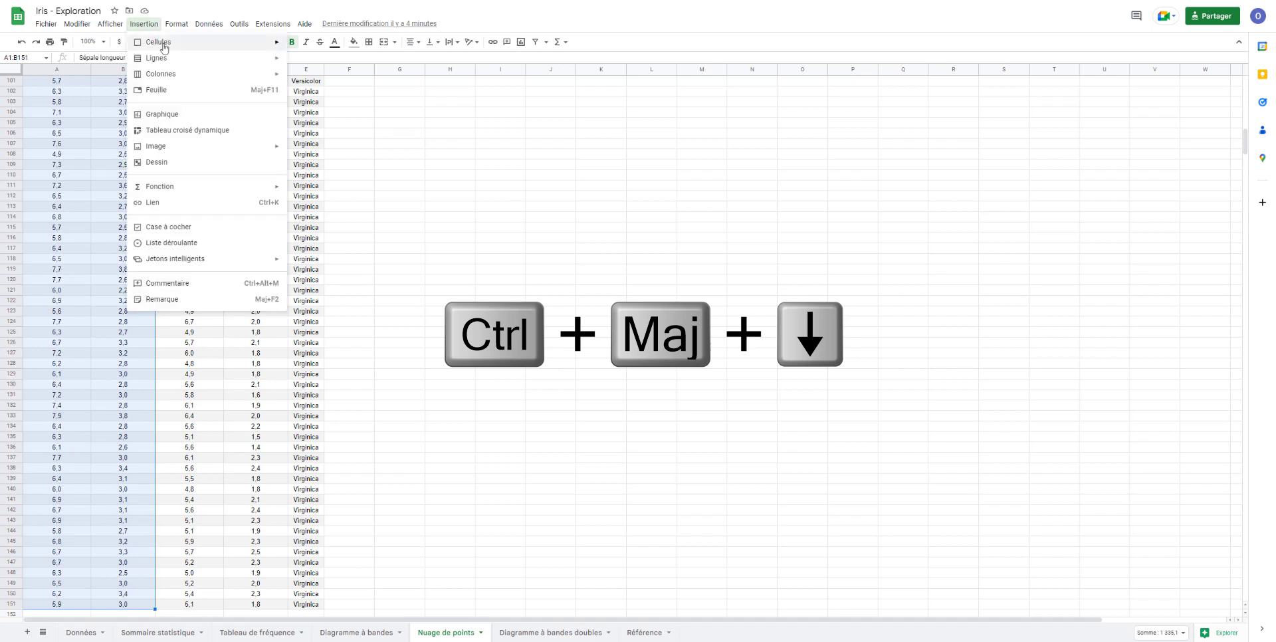
click(390, 176)
scroll(385, 188, up, 20)
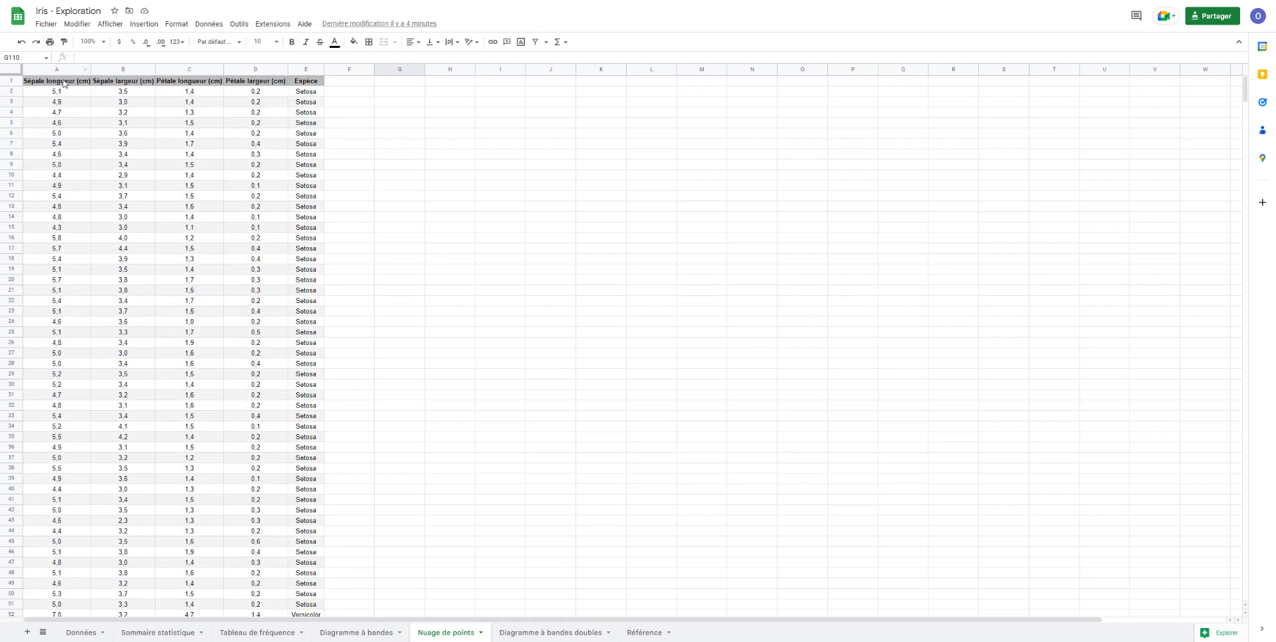
Insert a chart from the Sépale longueur and Sépale largeur data in A1:B151, headers included.
drag(65, 83, 127, 84)
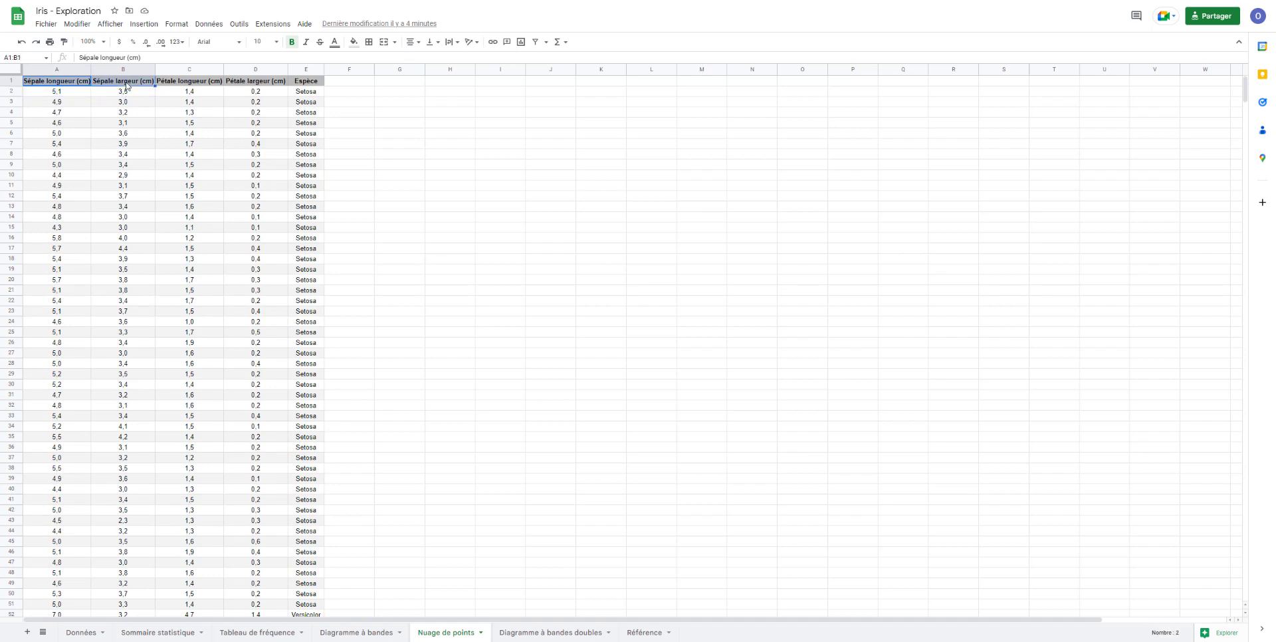
key(ctrl+shift+Down)
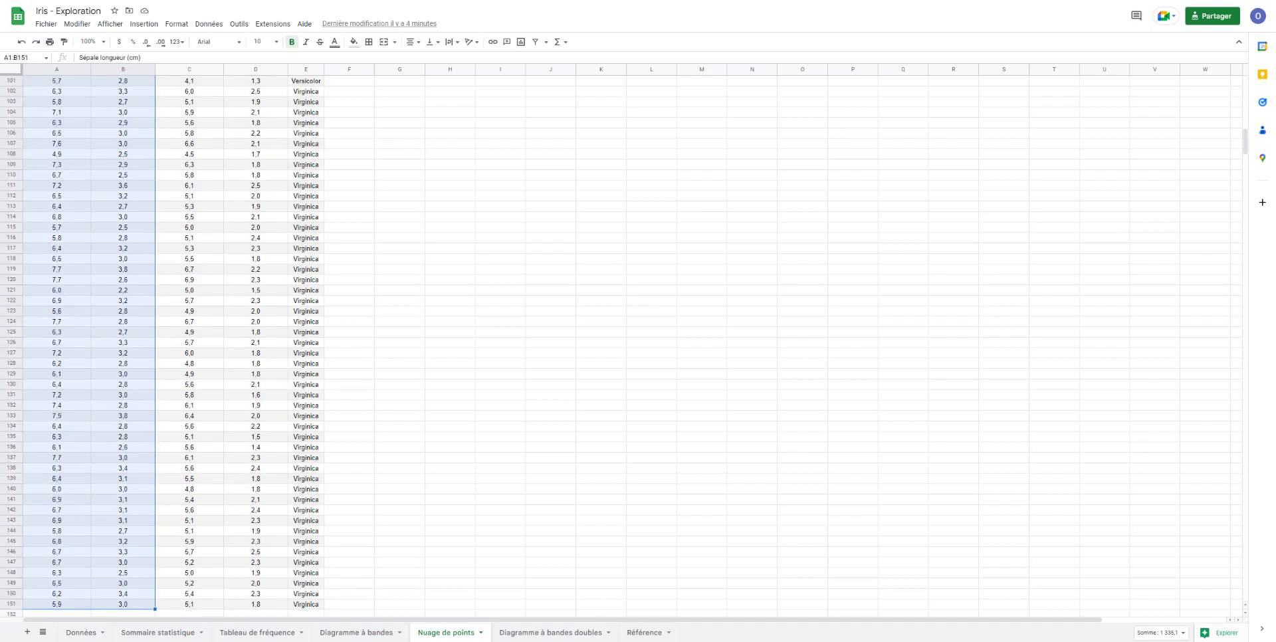
click(143, 24)
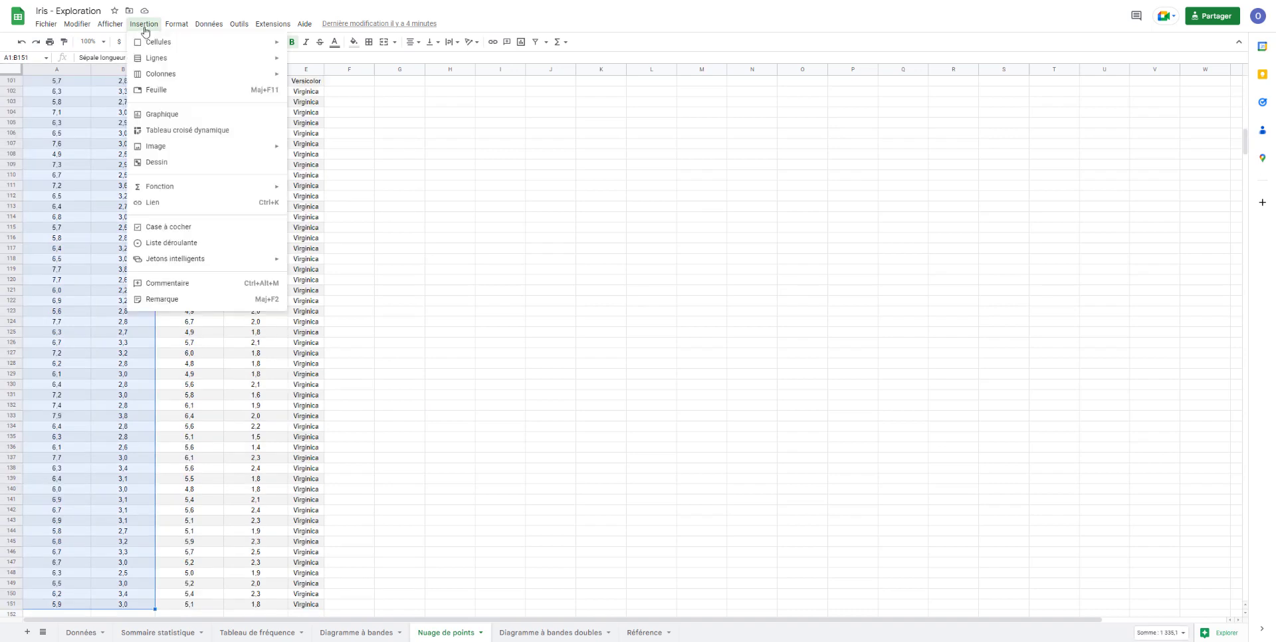
click(173, 115)
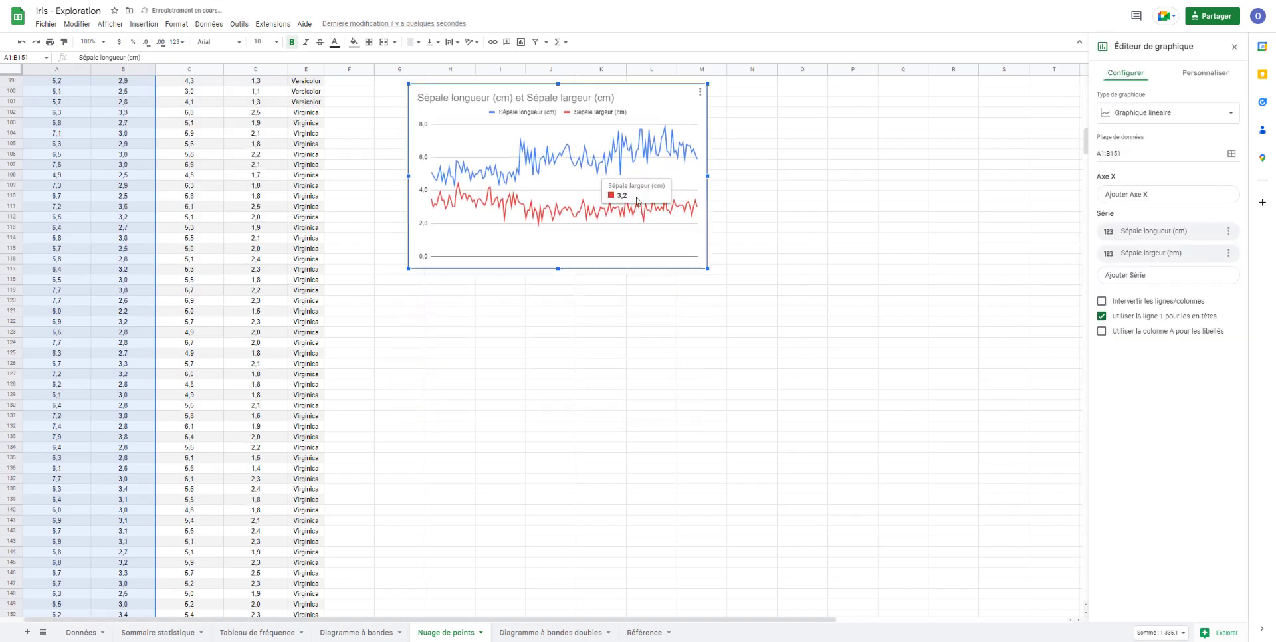
Move the new chart up to the first rows of the sheet, beside the data table.
scroll(636, 202, up, 5)
drag(654, 456, 693, 105)
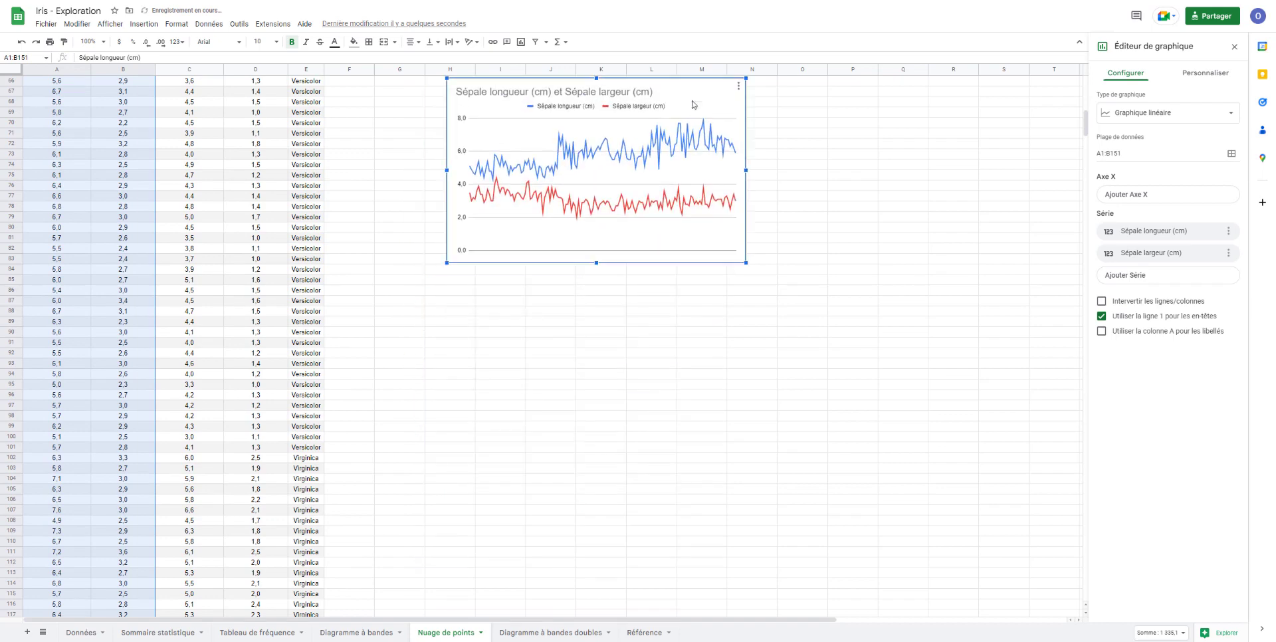
scroll(692, 265, up, 5)
drag(693, 420, 680, 124)
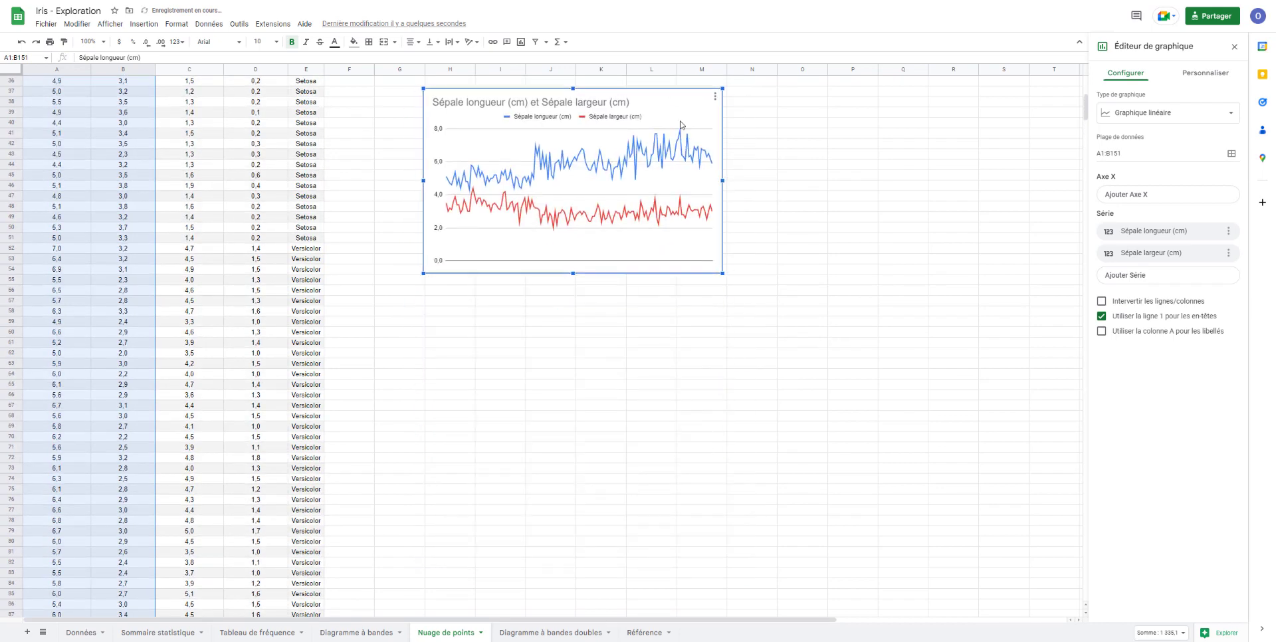
scroll(666, 265, up, 6)
drag(649, 442, 656, 116)
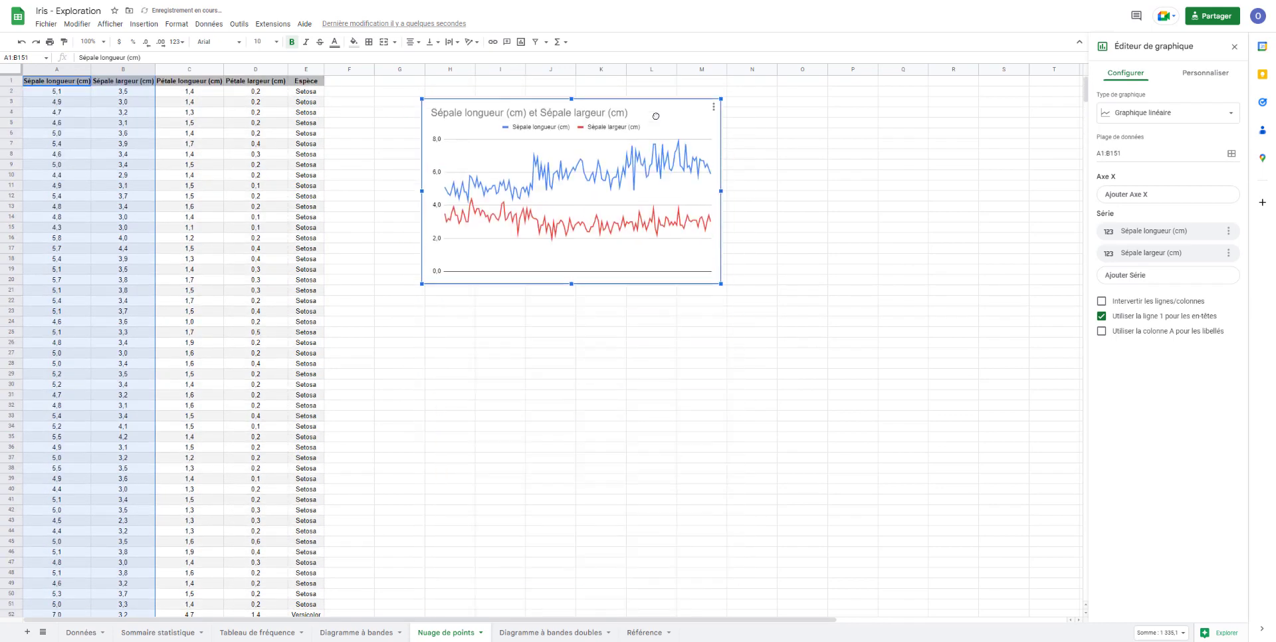
Change the chart type to the suggested scatter plot (Graphique à nuage de points) and leave the chart editor.
click(1149, 114)
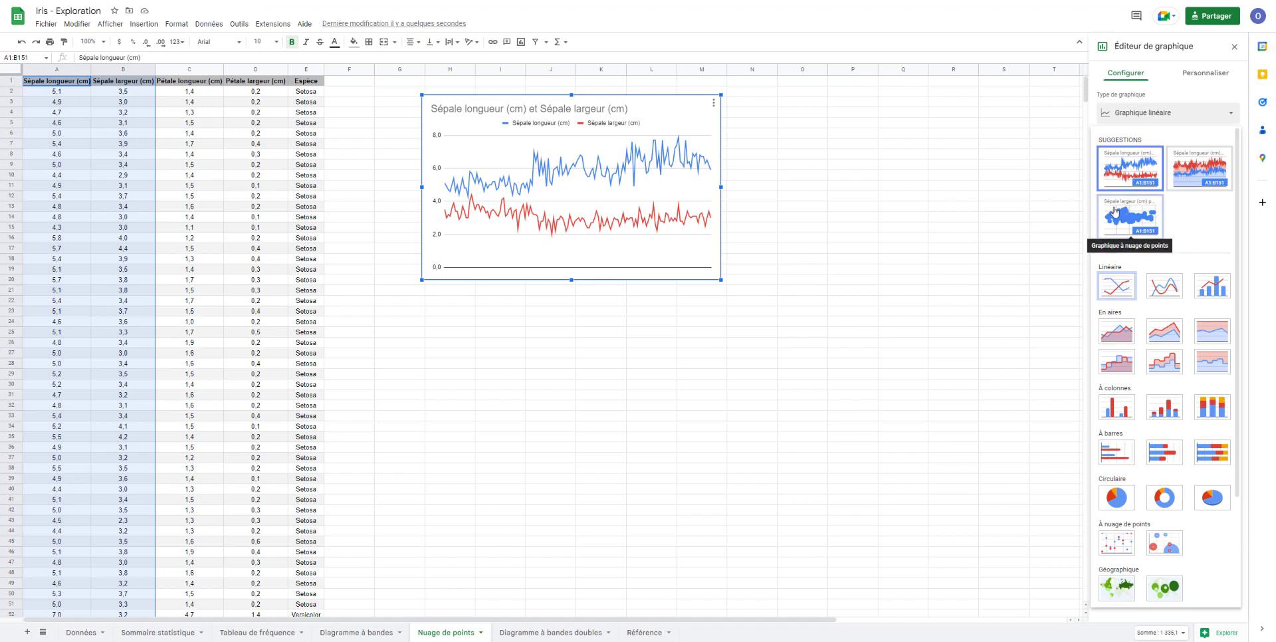
click(1115, 211)
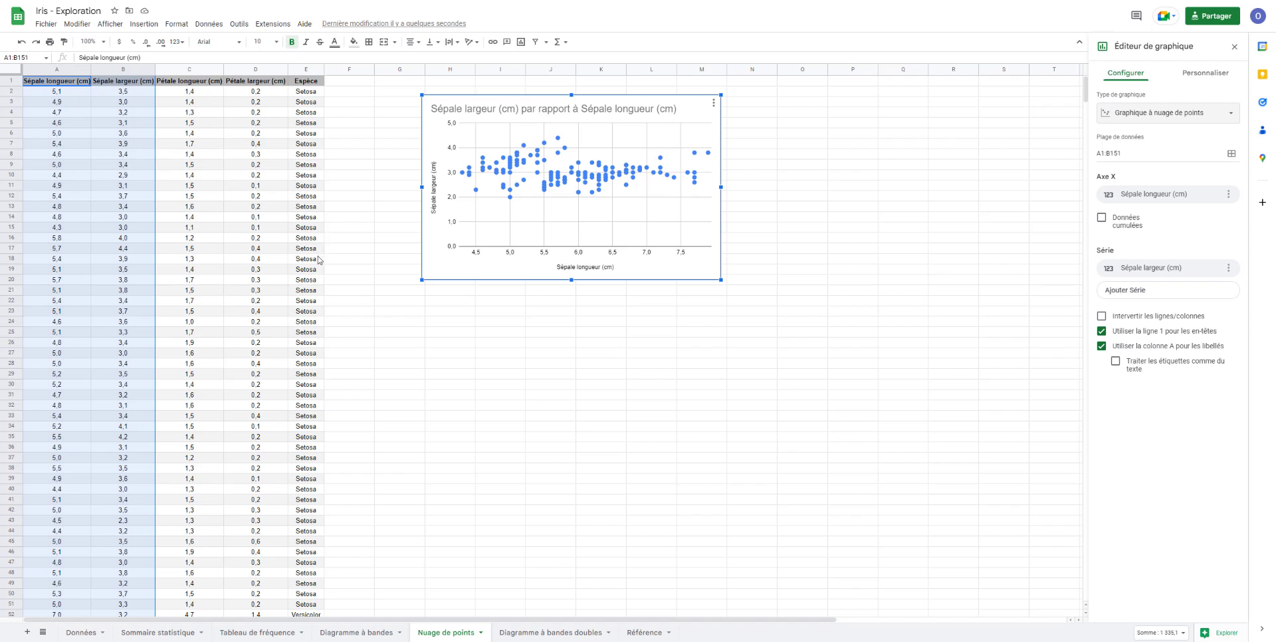
click(357, 325)
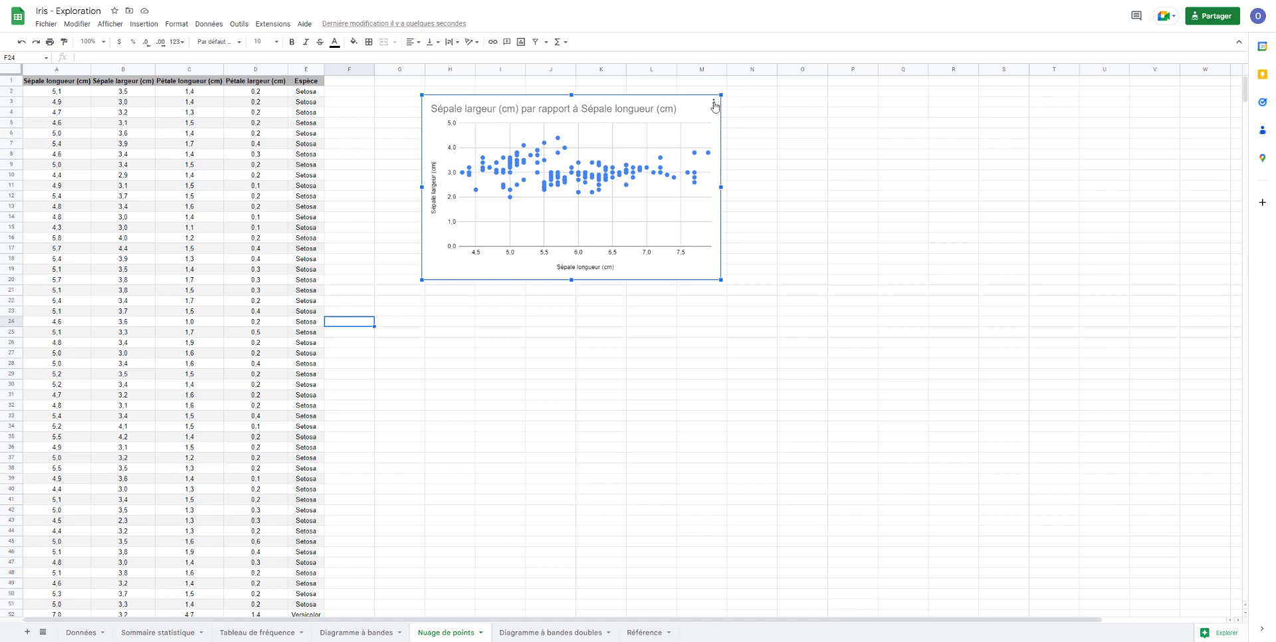
Reopen the scatter plot for editing and show the customization options of its Sépale largeur (cm) series.
click(714, 104)
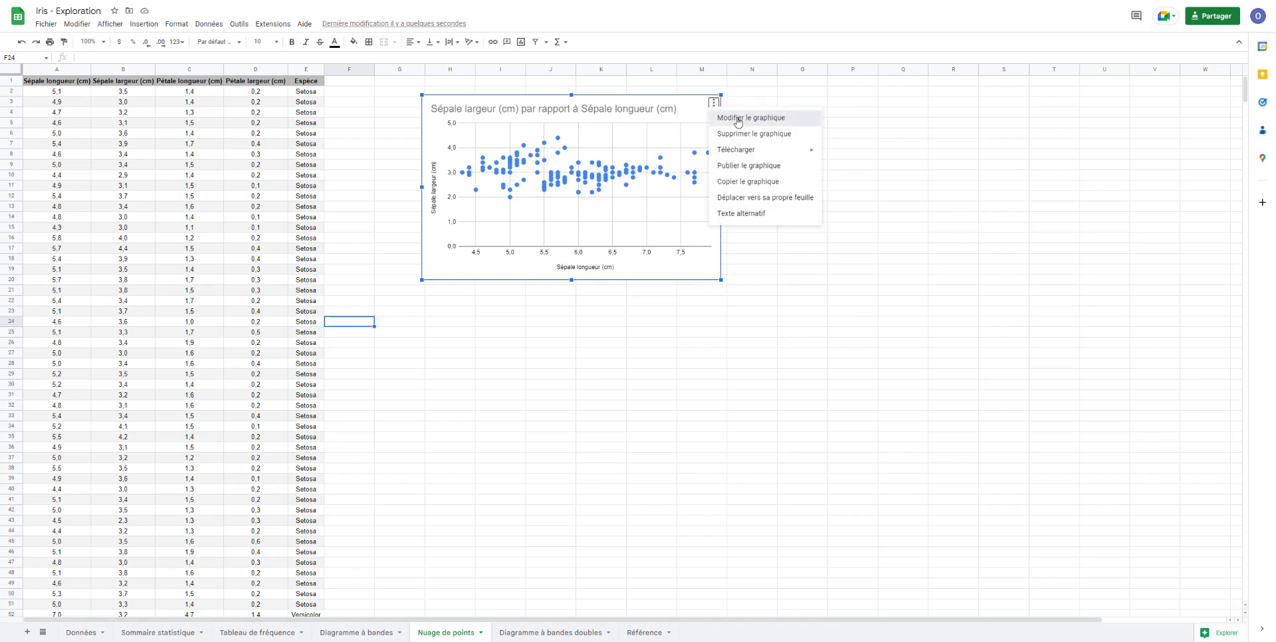
click(738, 120)
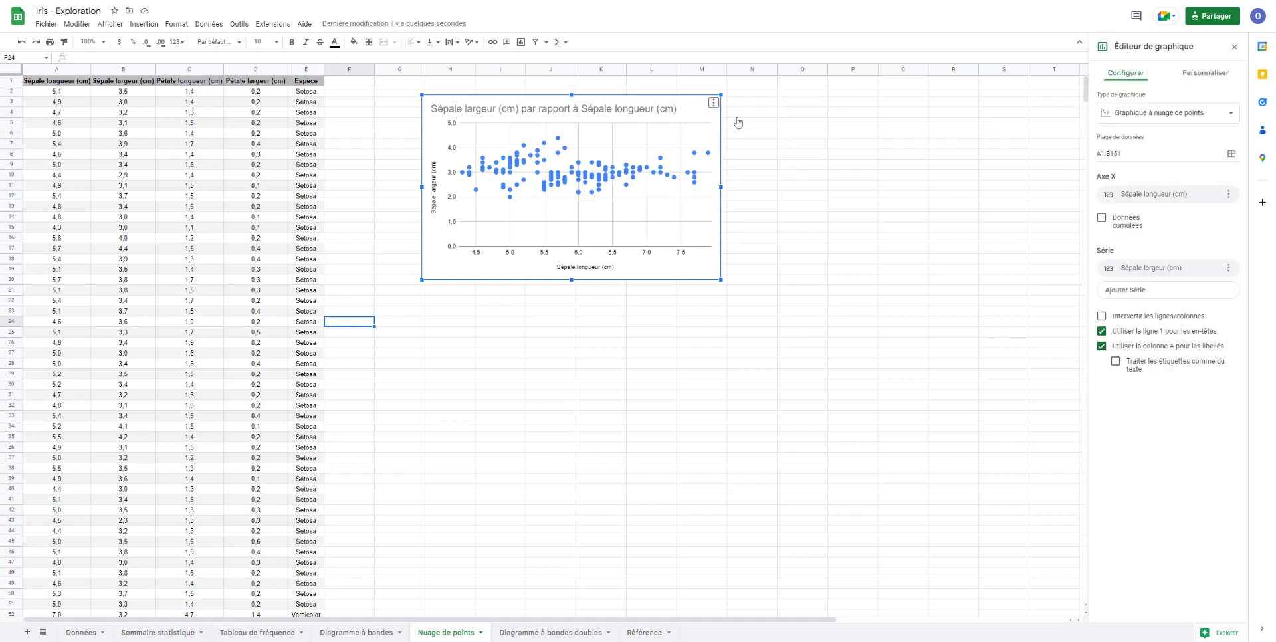
click(1188, 77)
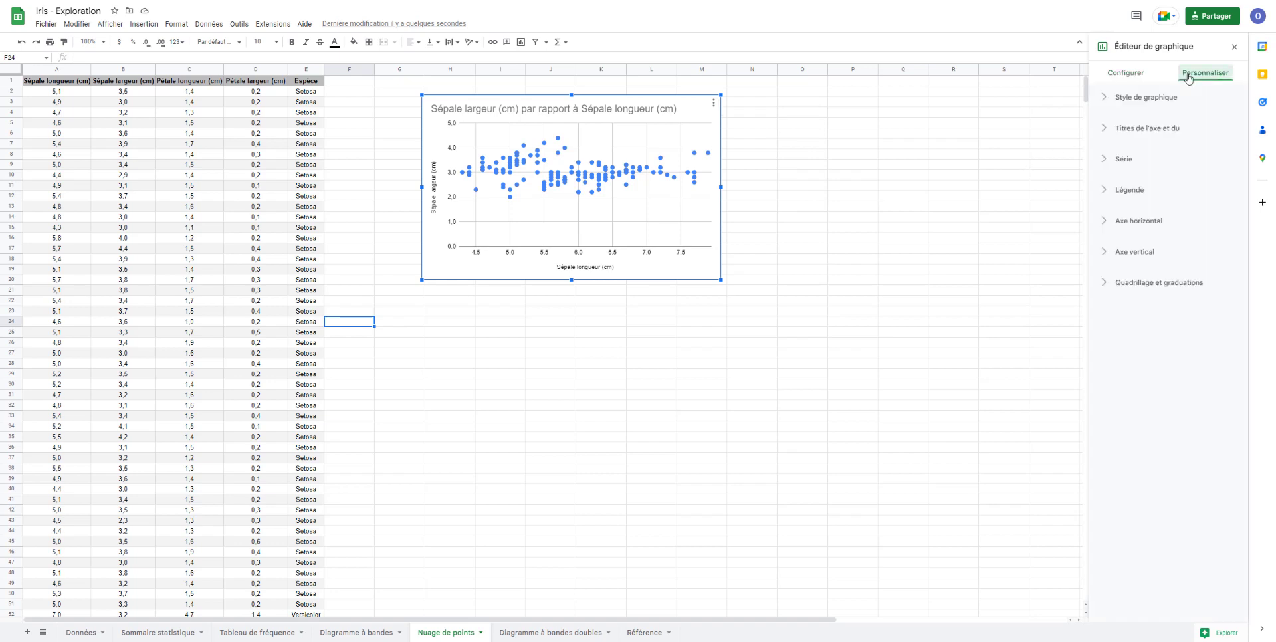
click(1124, 159)
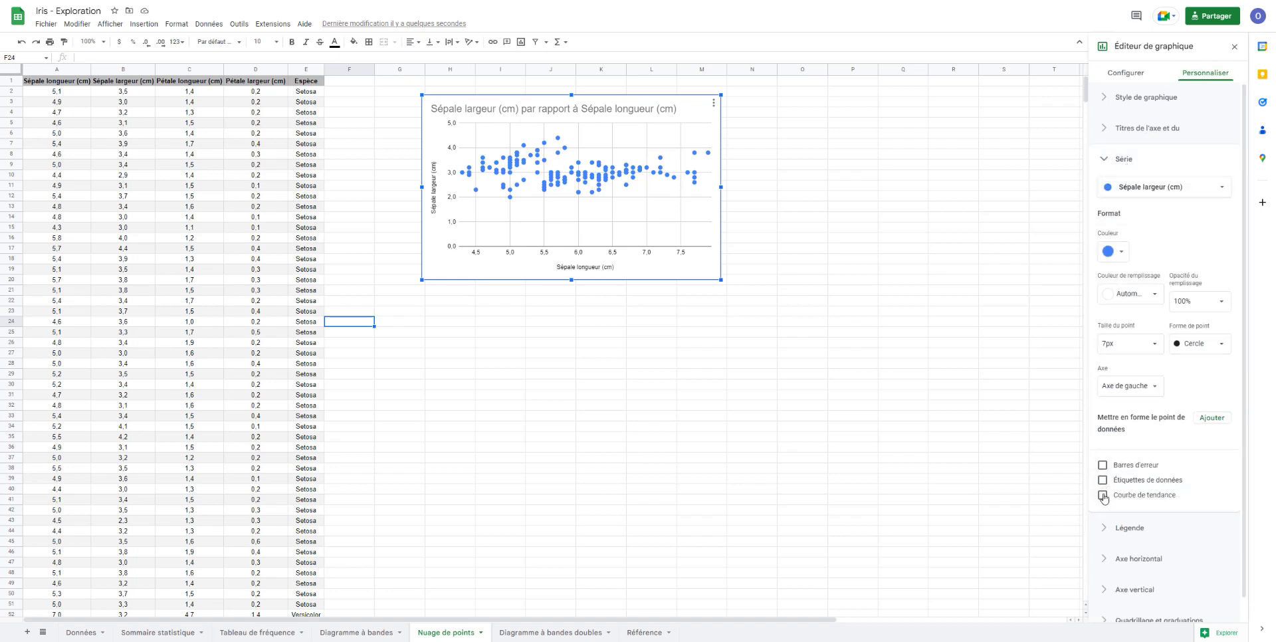
Try error bars and then data labels on the Sépale largeur (cm) series, removing each one.
click(1102, 466)
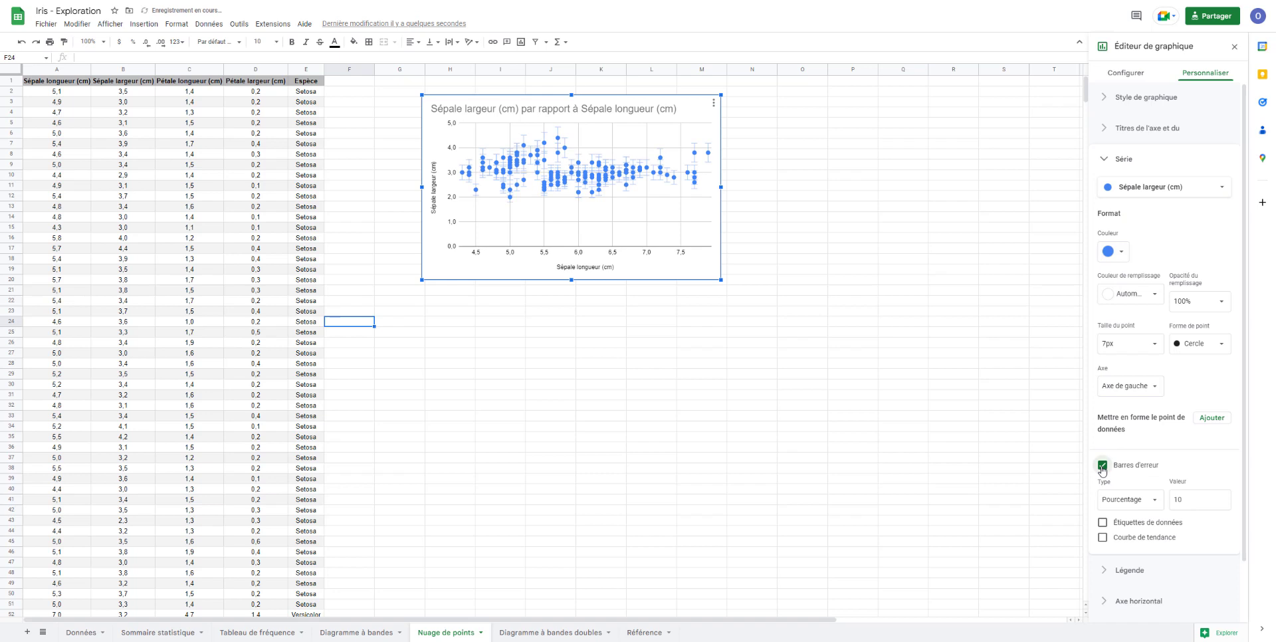
click(1102, 467)
click(1102, 481)
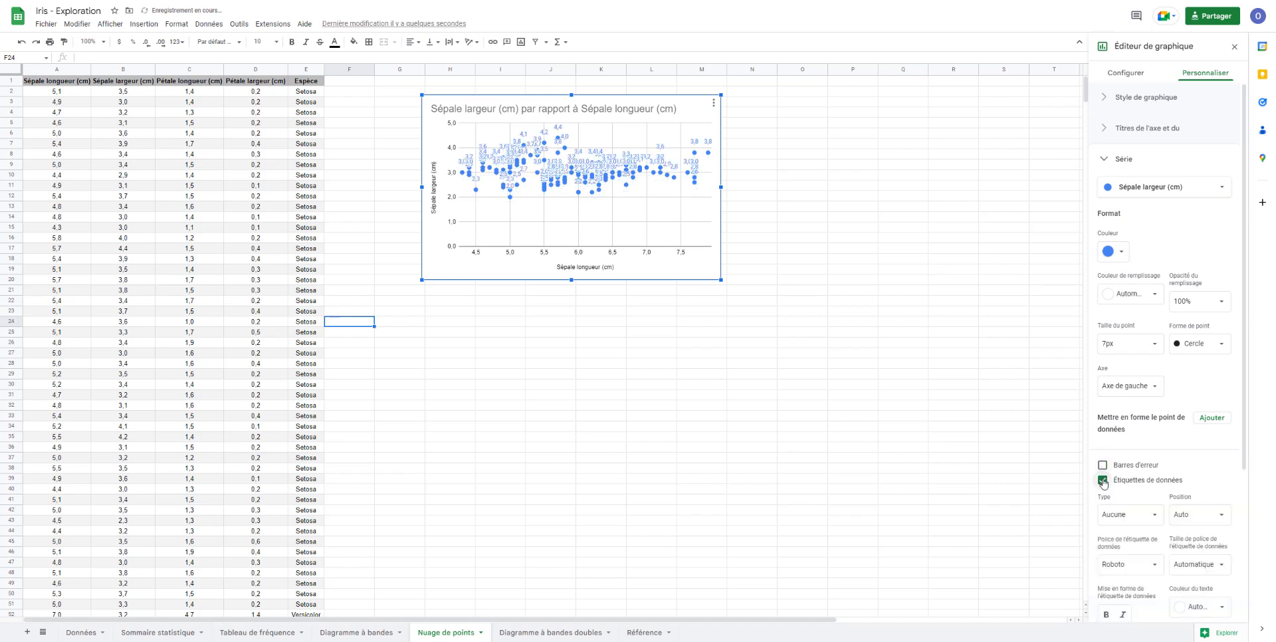
click(1102, 481)
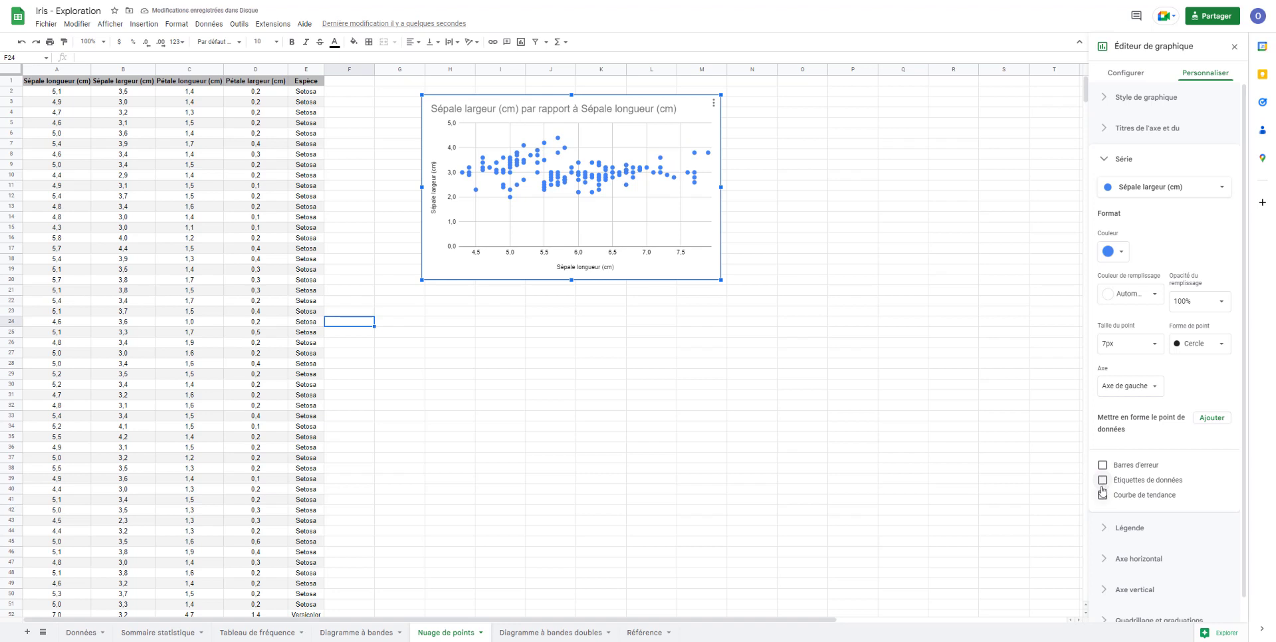
Add a linear trendline to the Sépale largeur (cm) series and colour it light red.
click(1102, 495)
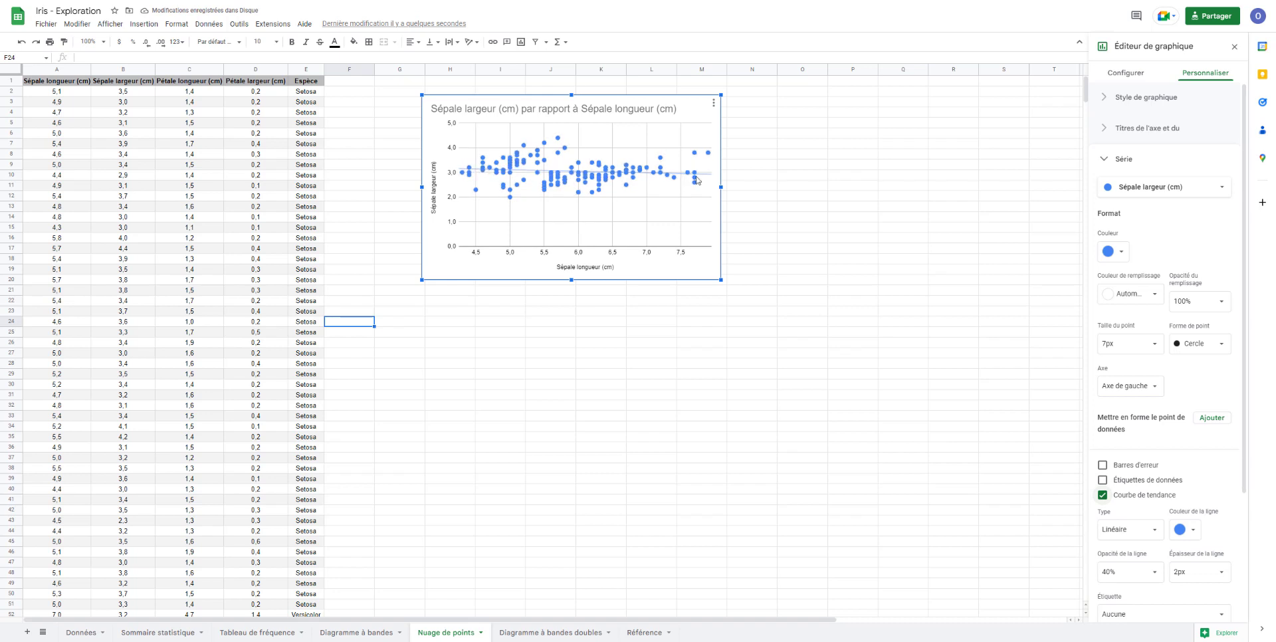
scroll(1116, 443, down, 2)
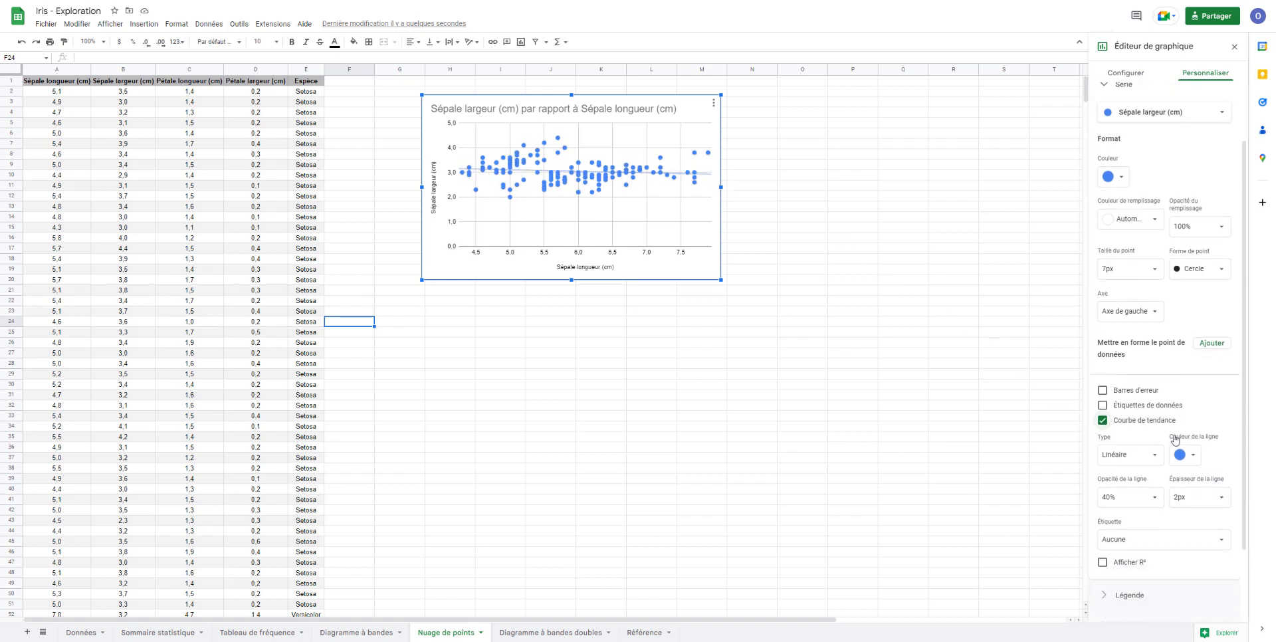
click(1184, 429)
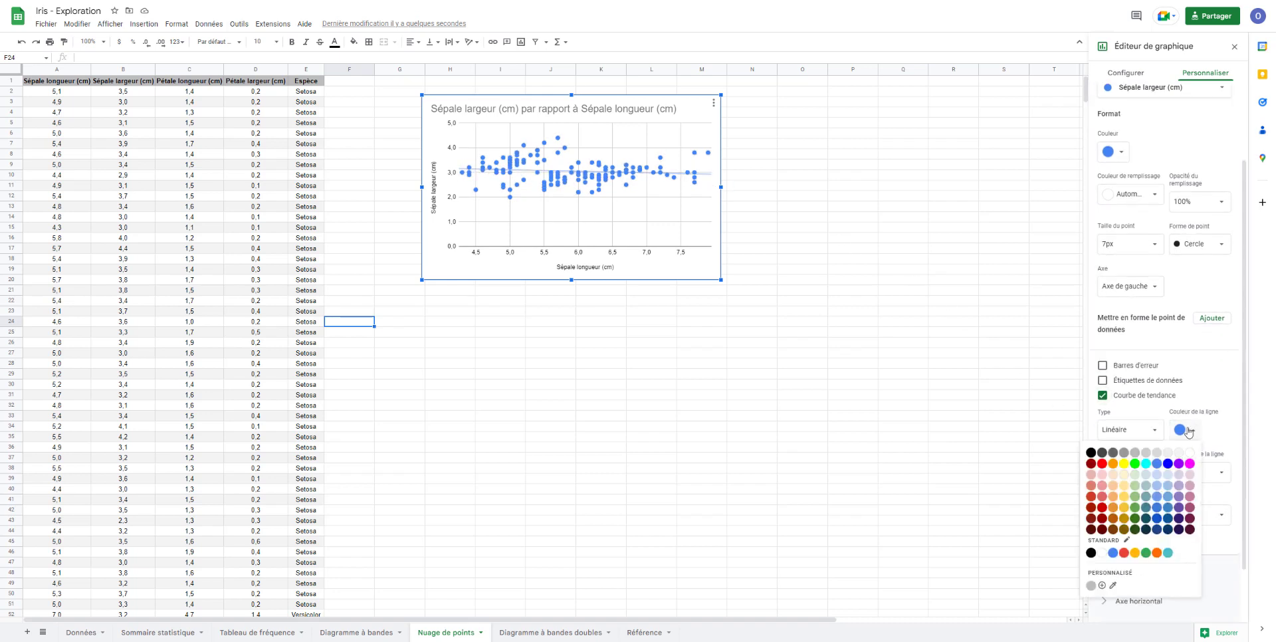
click(1103, 490)
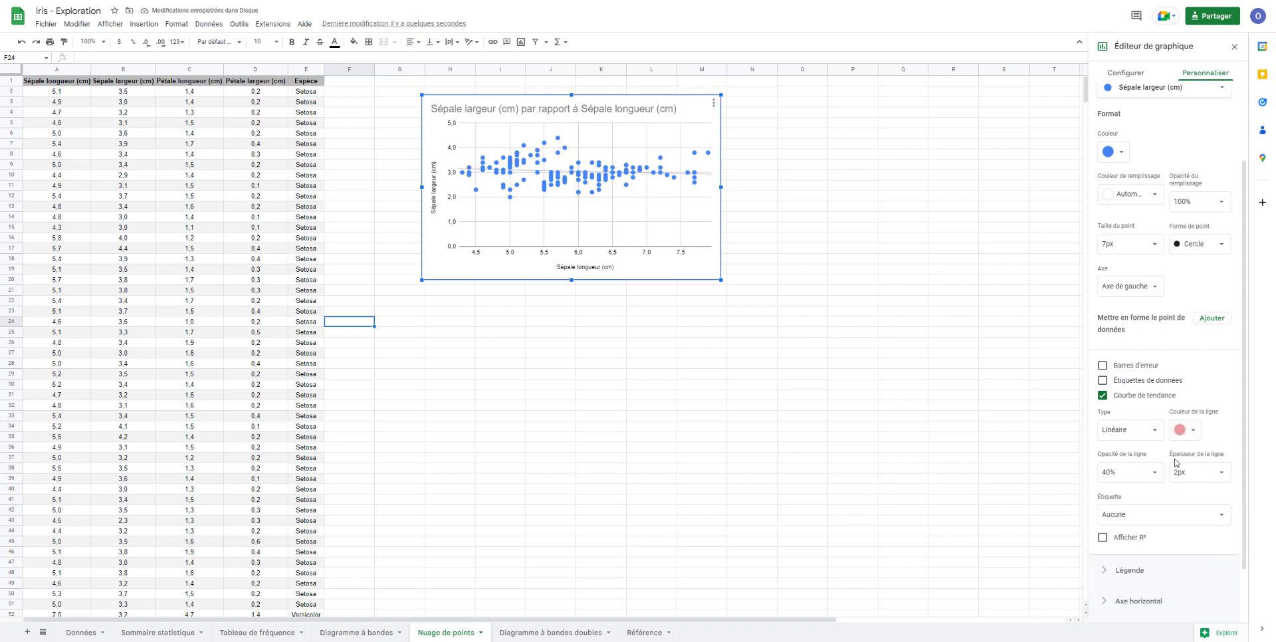
Try 100% opacity and another thickness on the trendline, then restore 40% opacity and 2px thickness.
click(1145, 474)
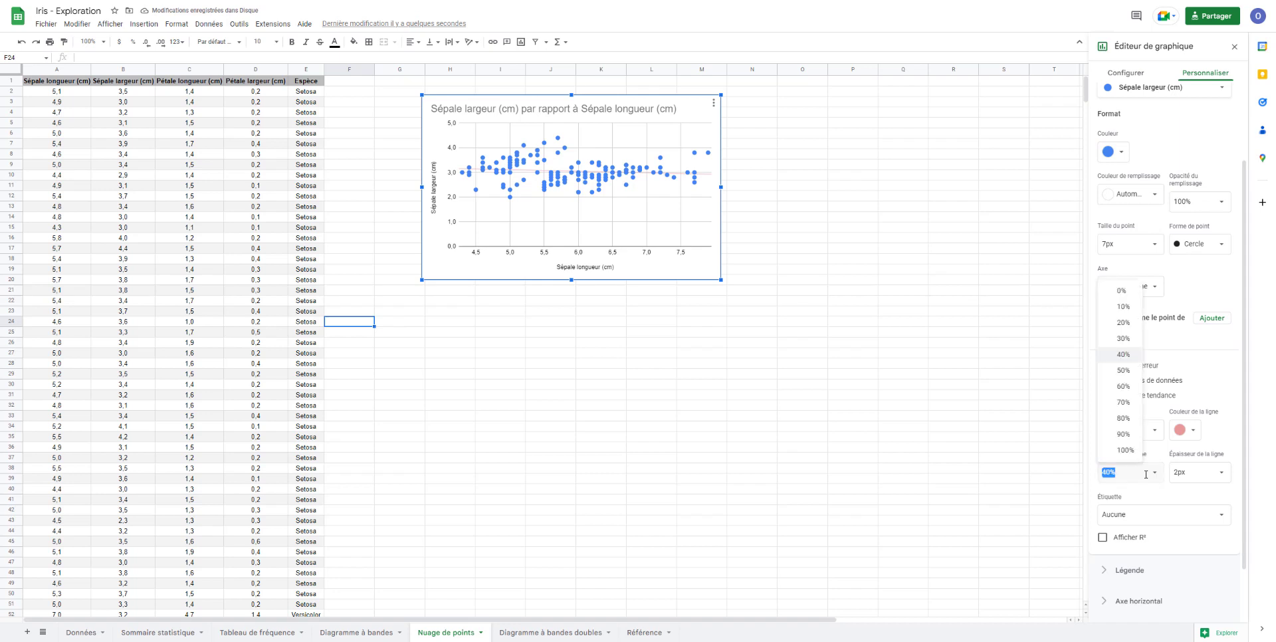
click(1126, 449)
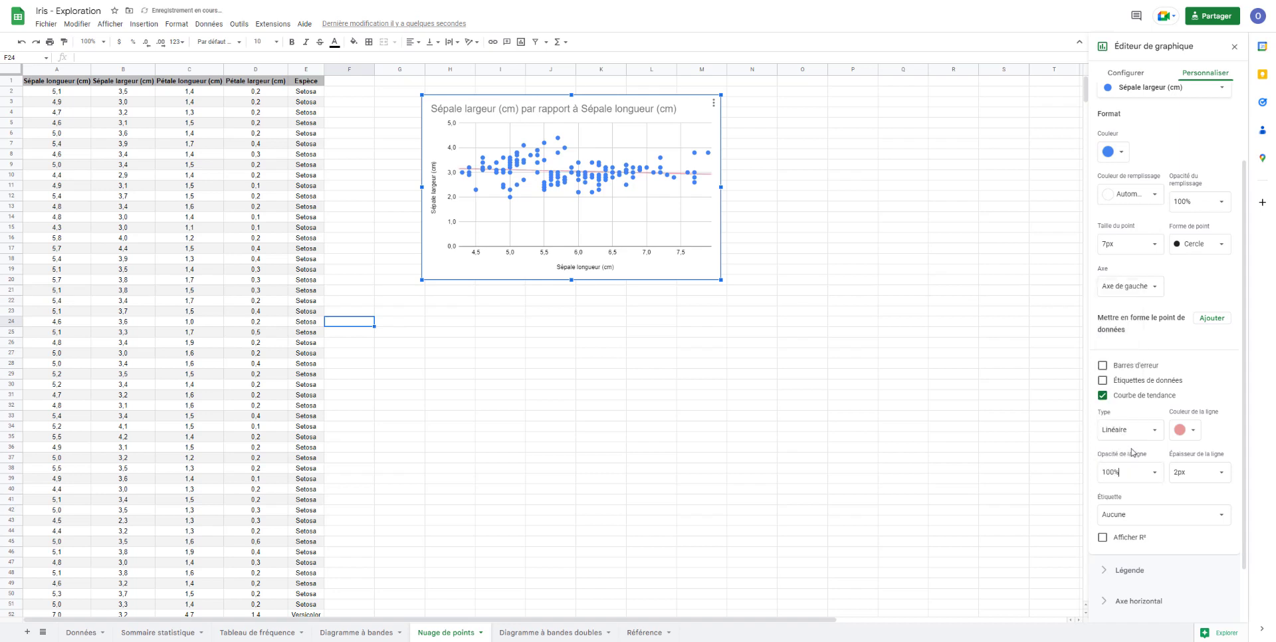
click(1154, 473)
click(1129, 357)
click(1212, 469)
click(1194, 541)
click(1216, 473)
click(1193, 510)
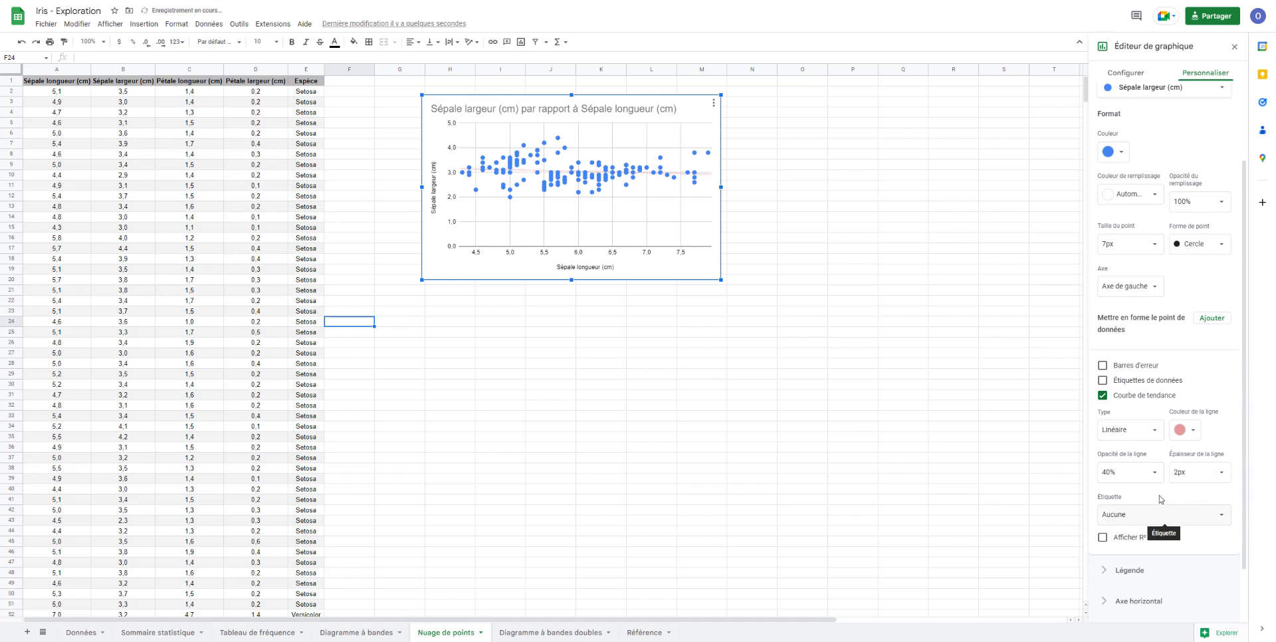
Label the trendline with its equation, display R², and leave the chart editor.
click(1158, 516)
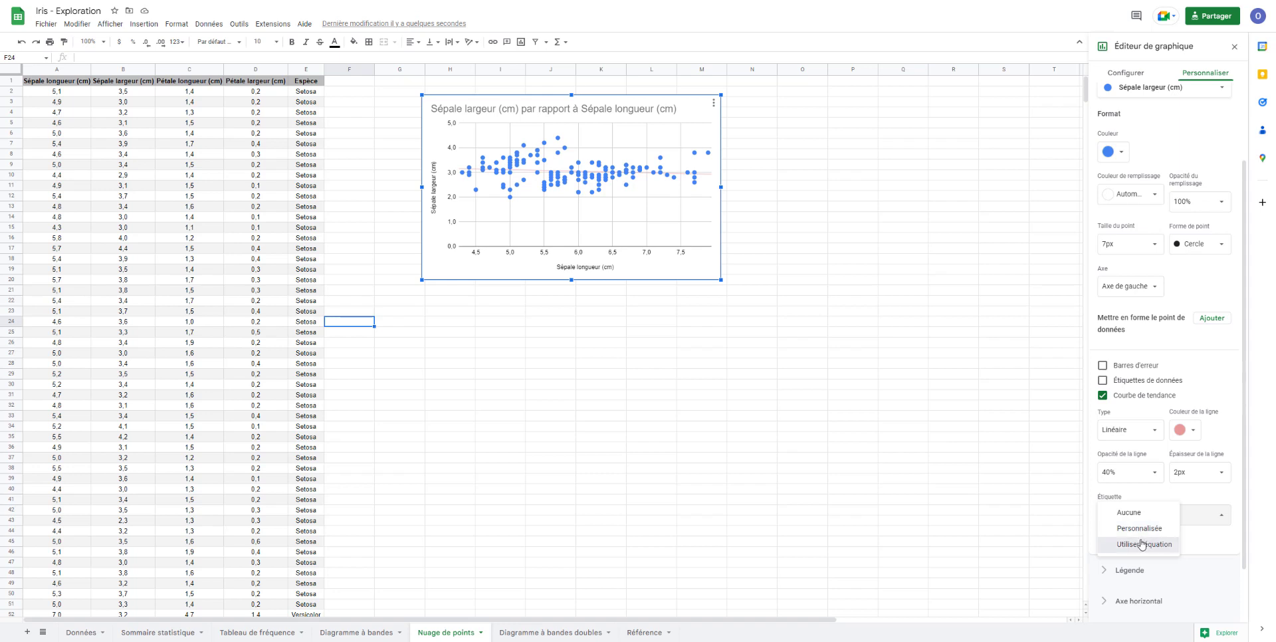
click(1141, 544)
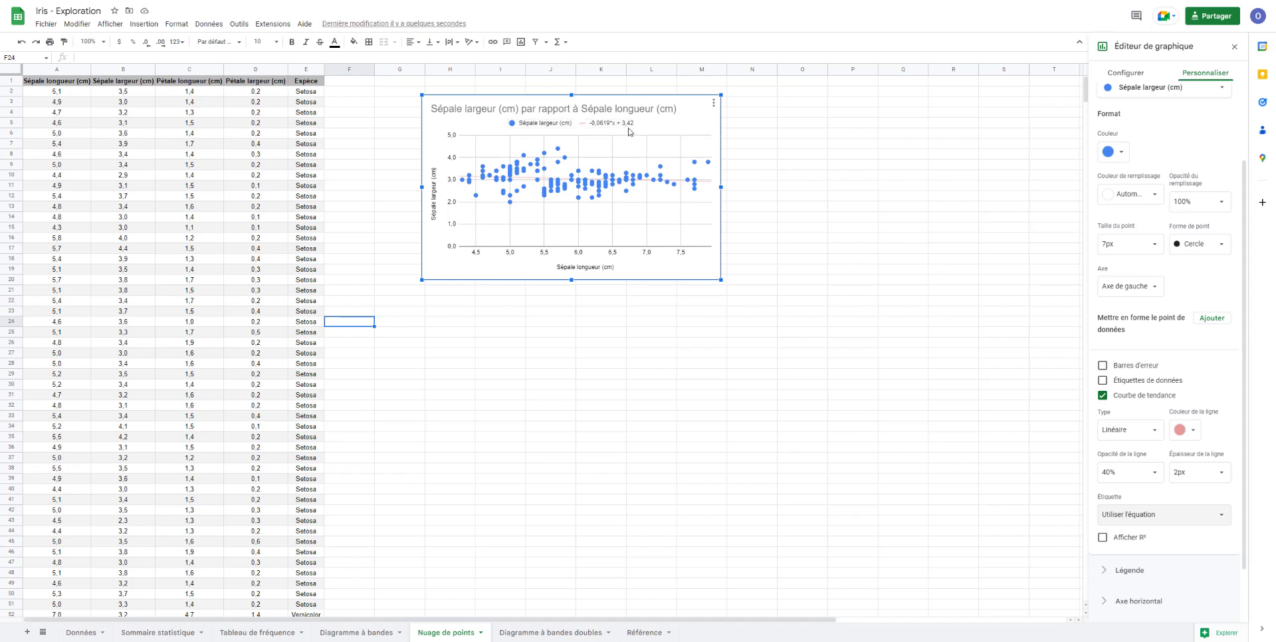
click(1102, 539)
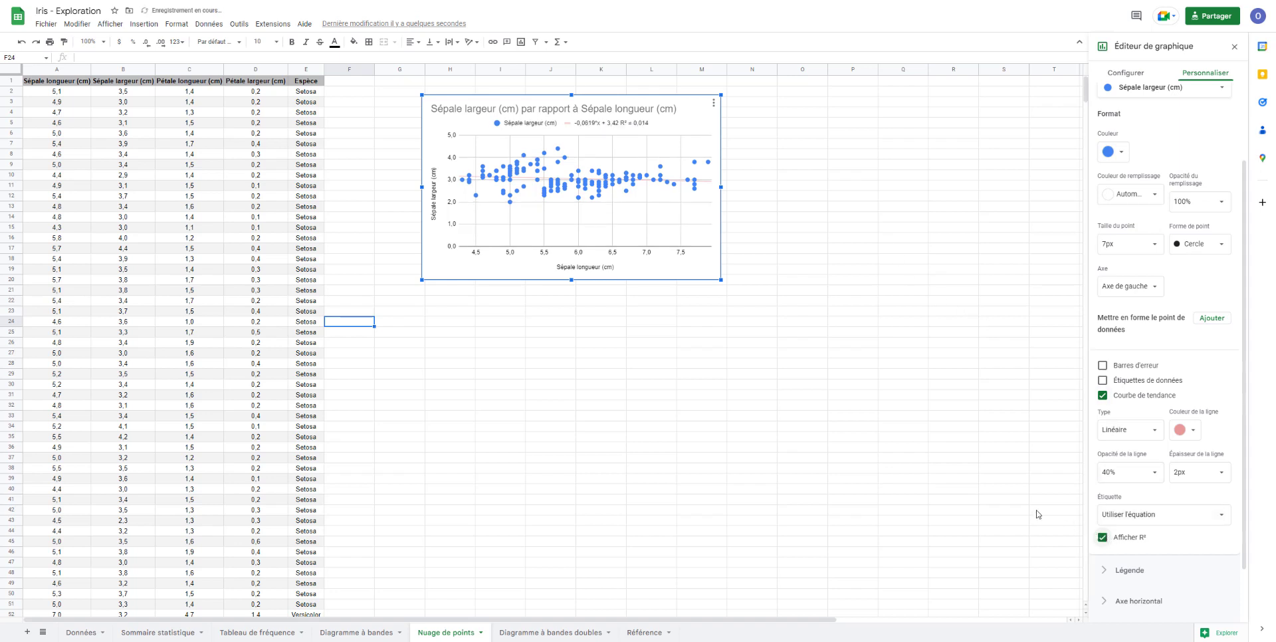
click(819, 364)
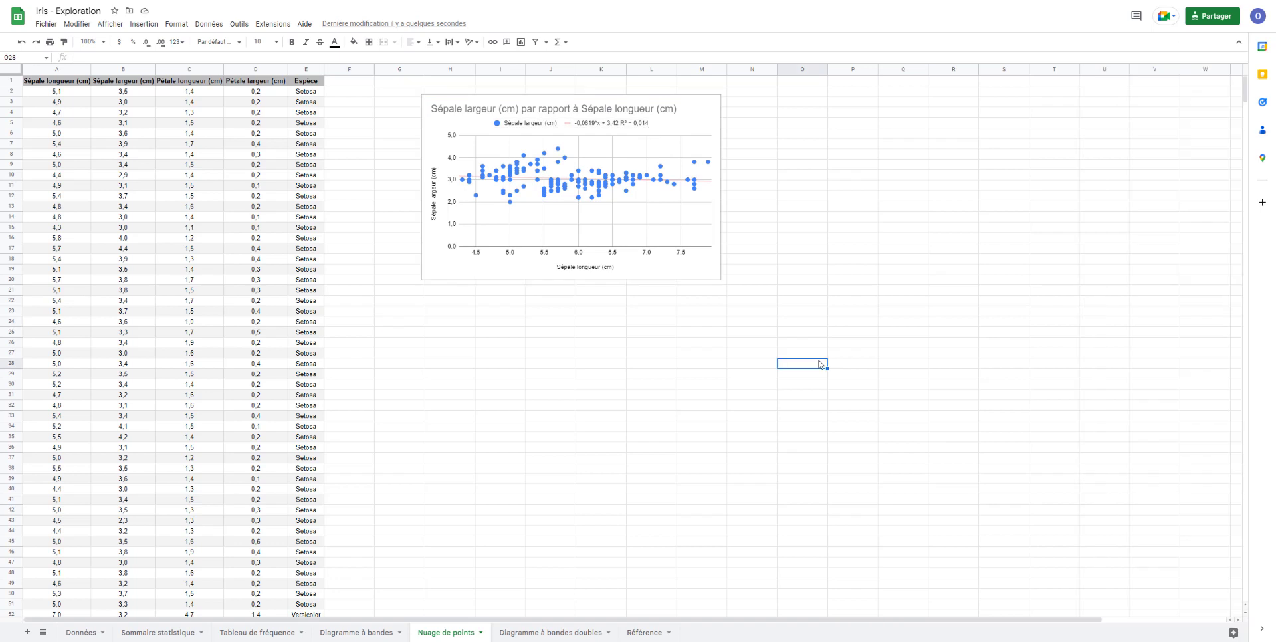